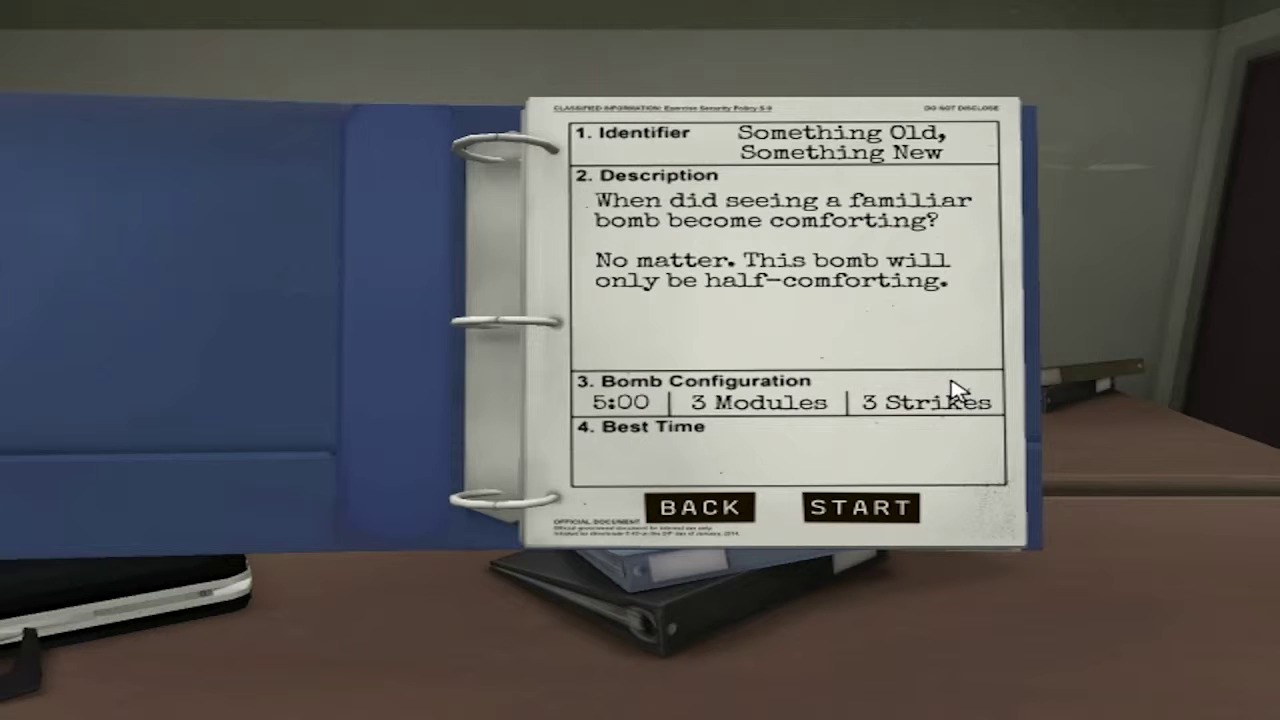
Step: Start the Something Old, Something New mission so the bomb loads with a 5:00 timer
left_click(888, 507)
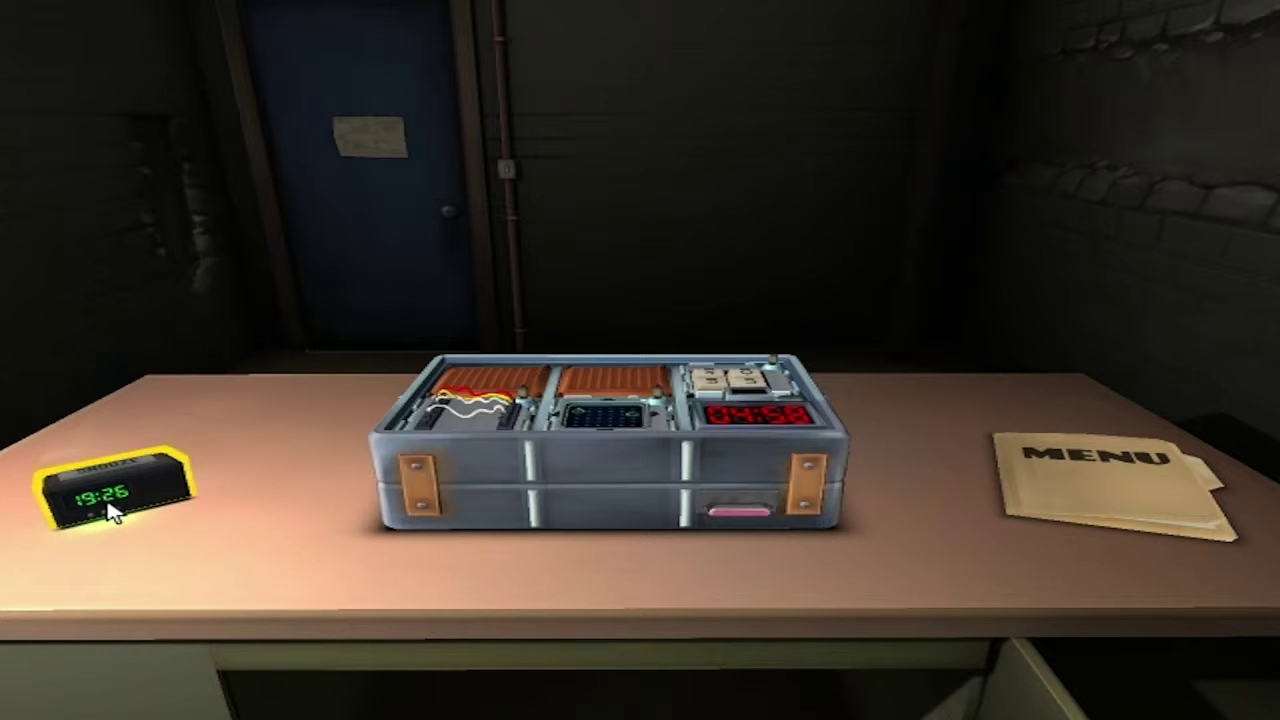
Step: Pick up the bomb from the desk to inspect its front modules
left_click(605, 519)
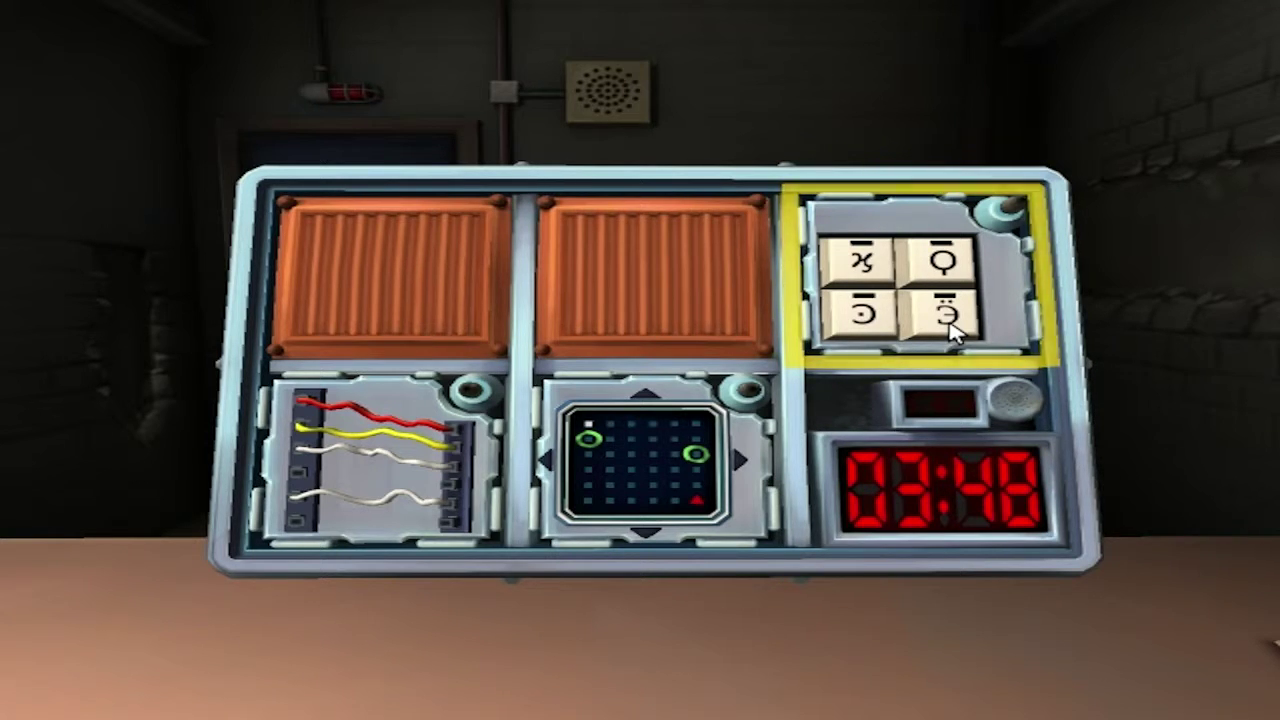
Step: Solve the keypad by pressing the bottom-right, top-right, bottom-left, then top-left symbols
left_click(950, 328)
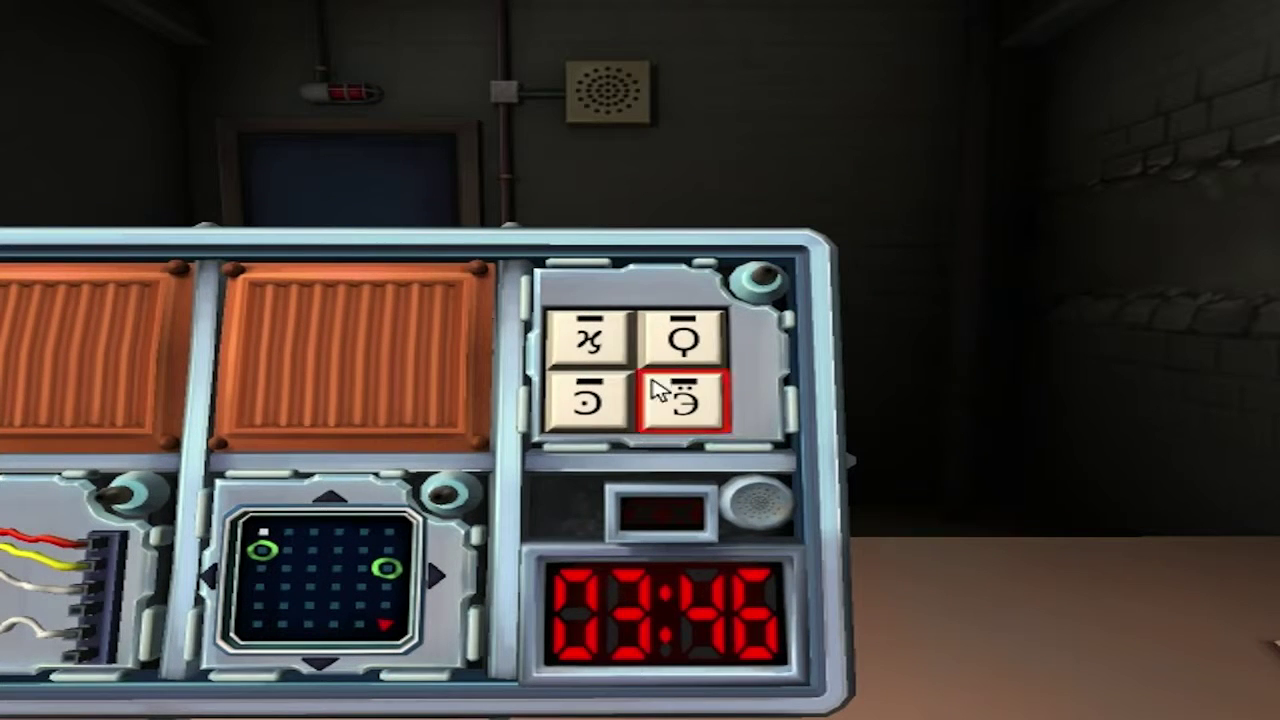
left_click(679, 412)
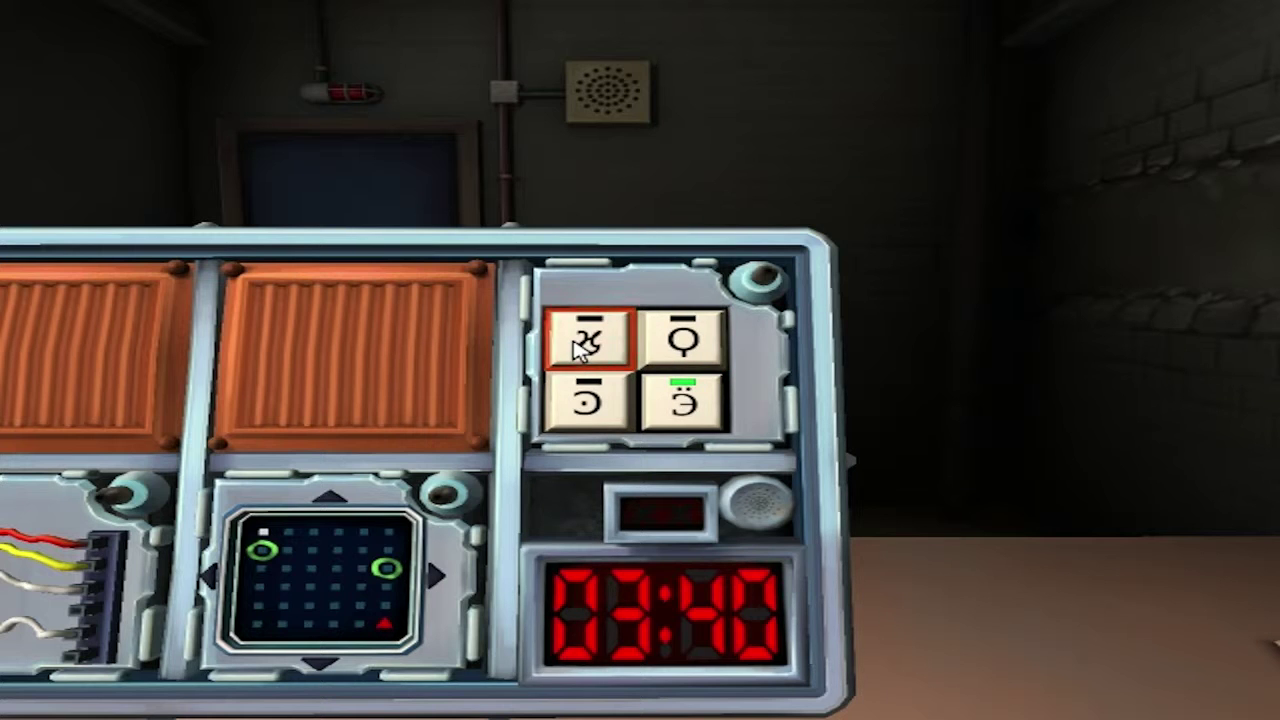
left_click(688, 340)
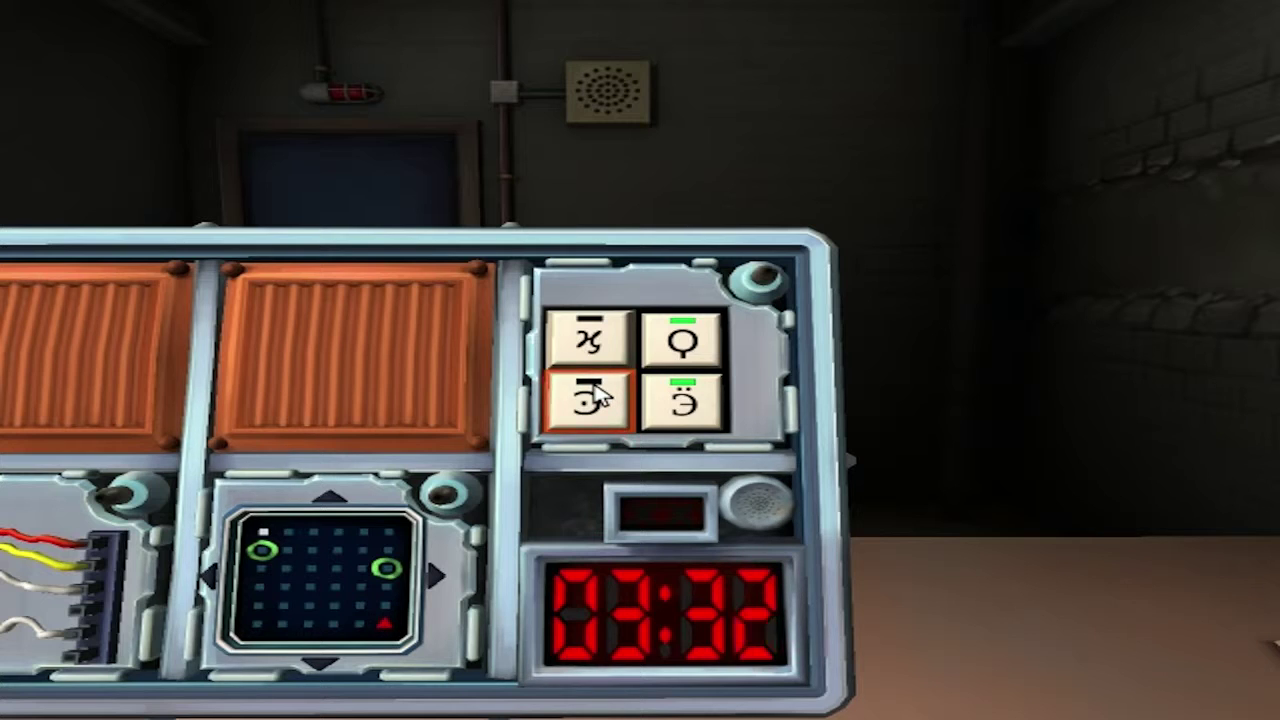
left_click(598, 395)
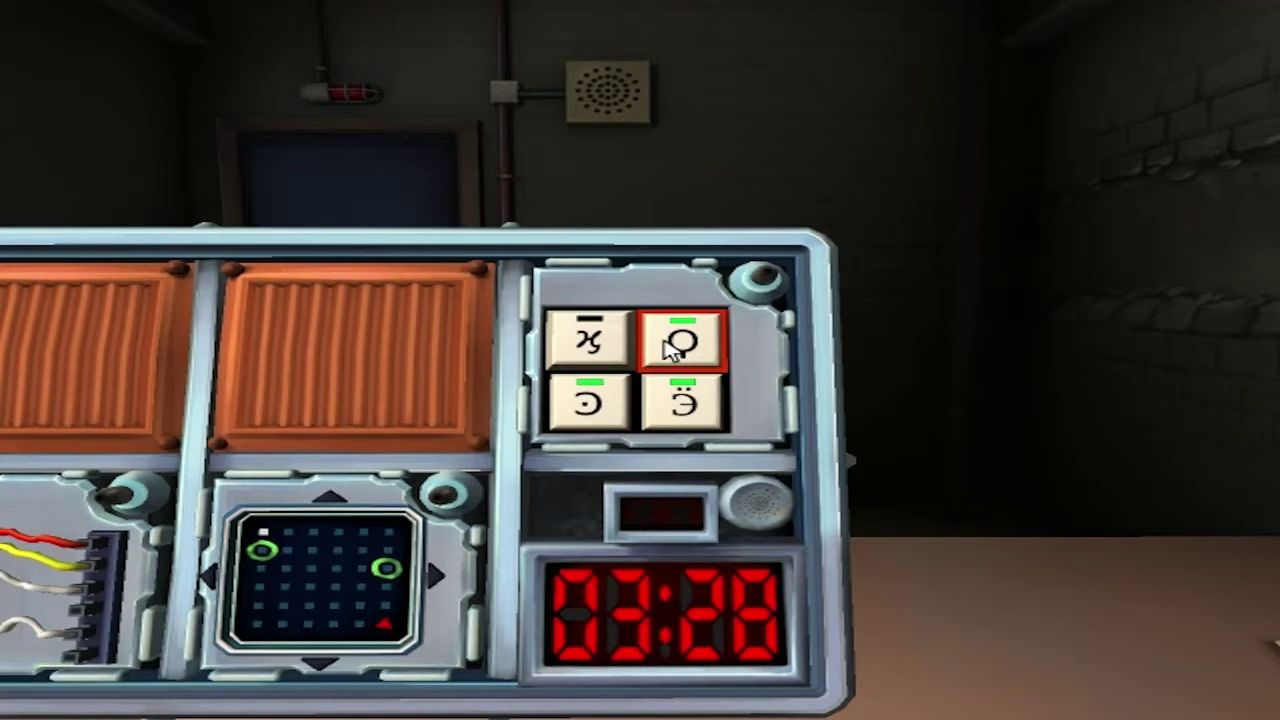
left_click(590, 340)
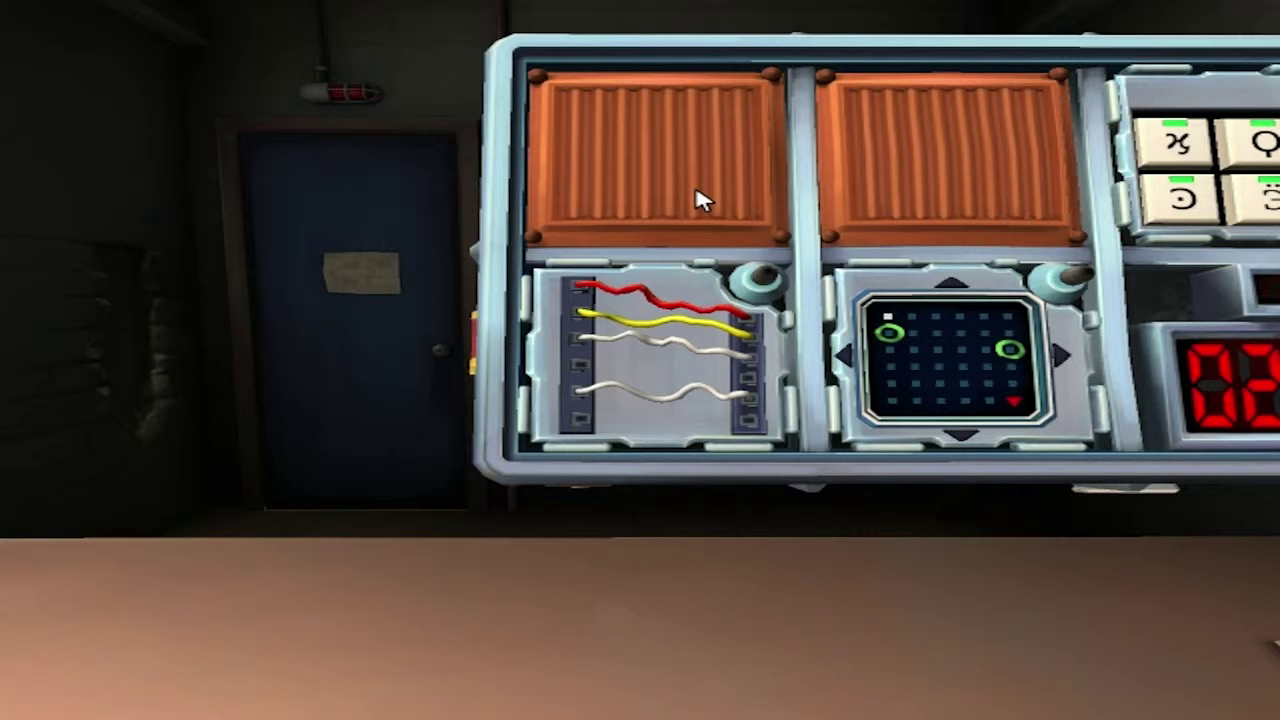
Step: Cut the yellow wire in the wires module
left_click(660, 335)
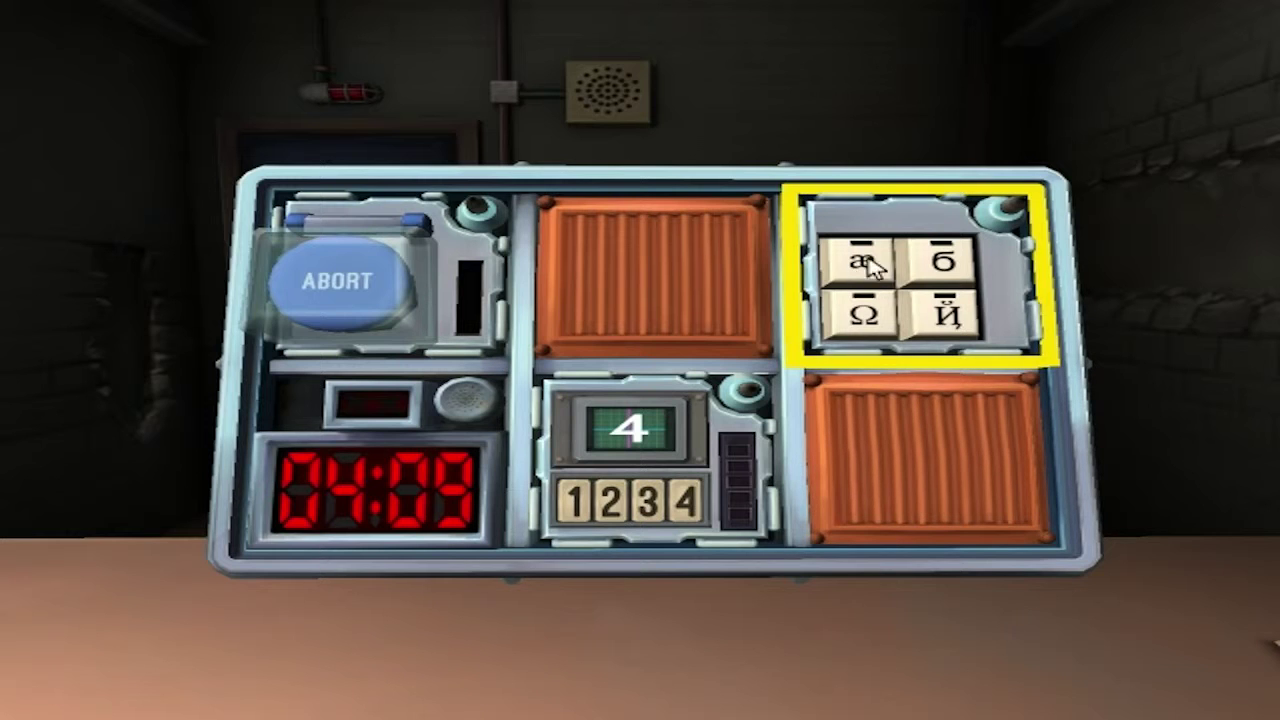
Step: Solve the keypad by pressing б, æ, Ω, then Й, and zoom into the Abort button
left_click(951, 263)
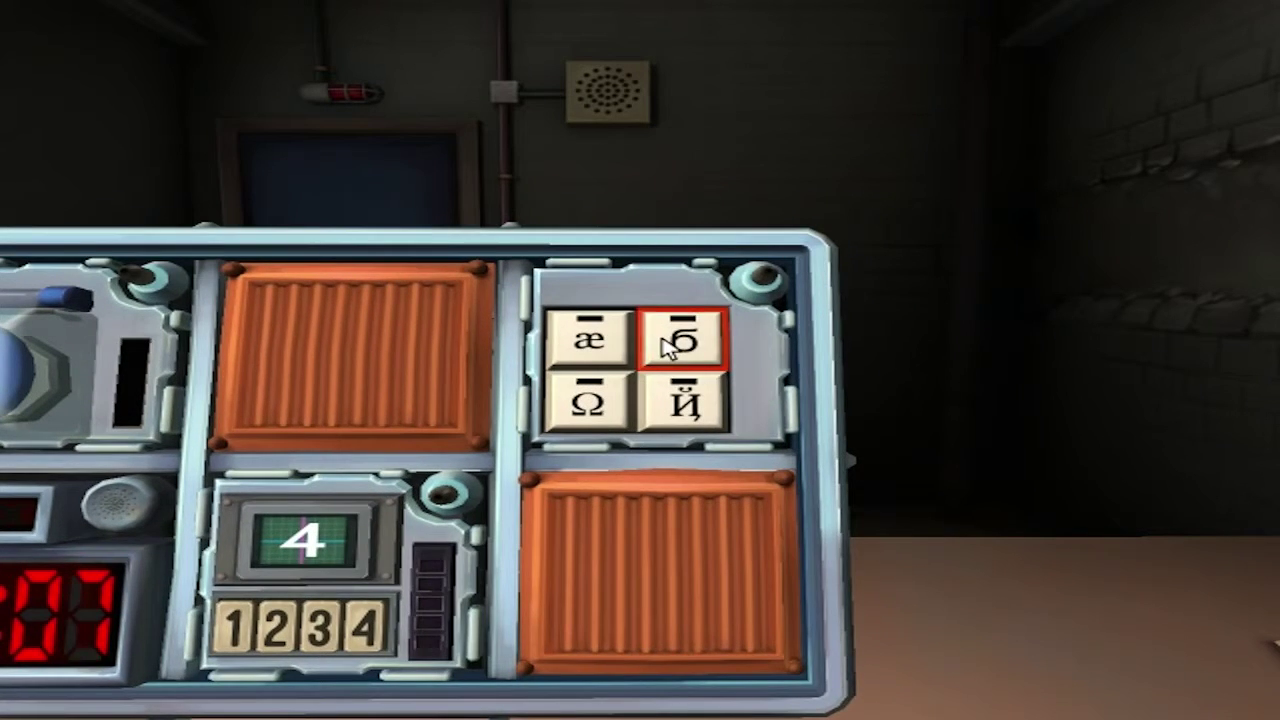
left_click(660, 345)
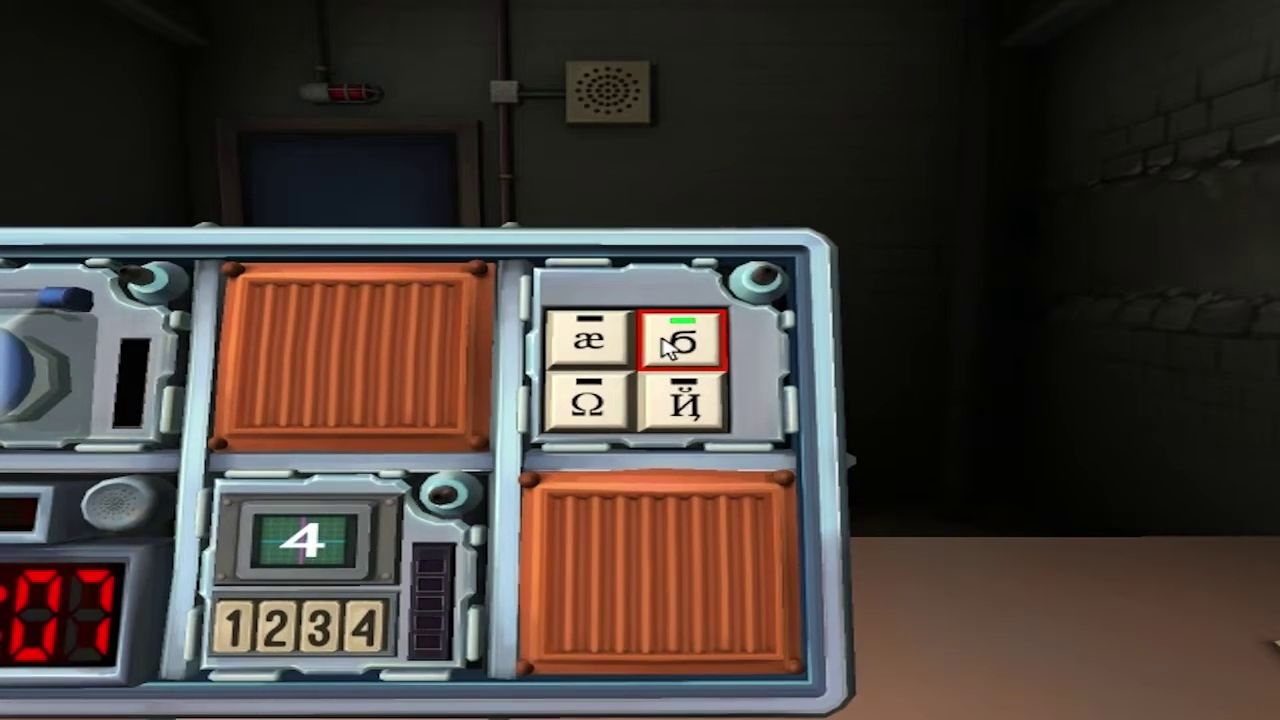
left_click(597, 347)
left_click(597, 410)
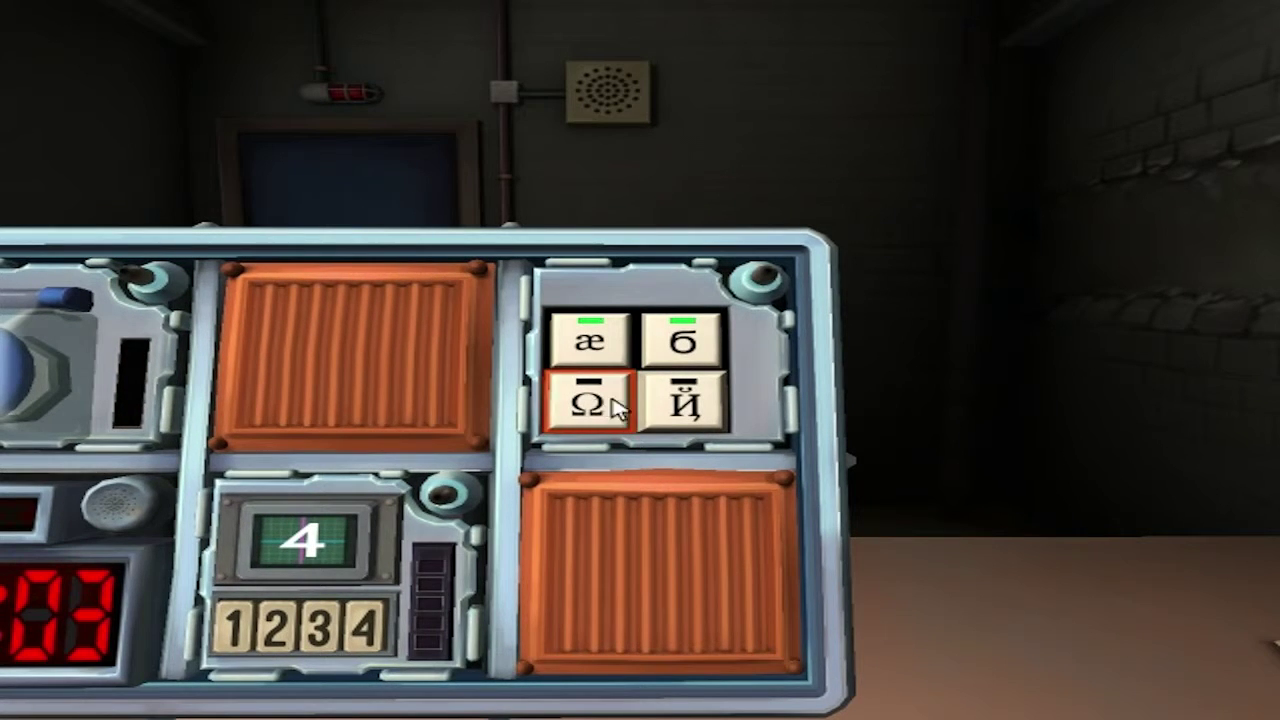
left_click(651, 407)
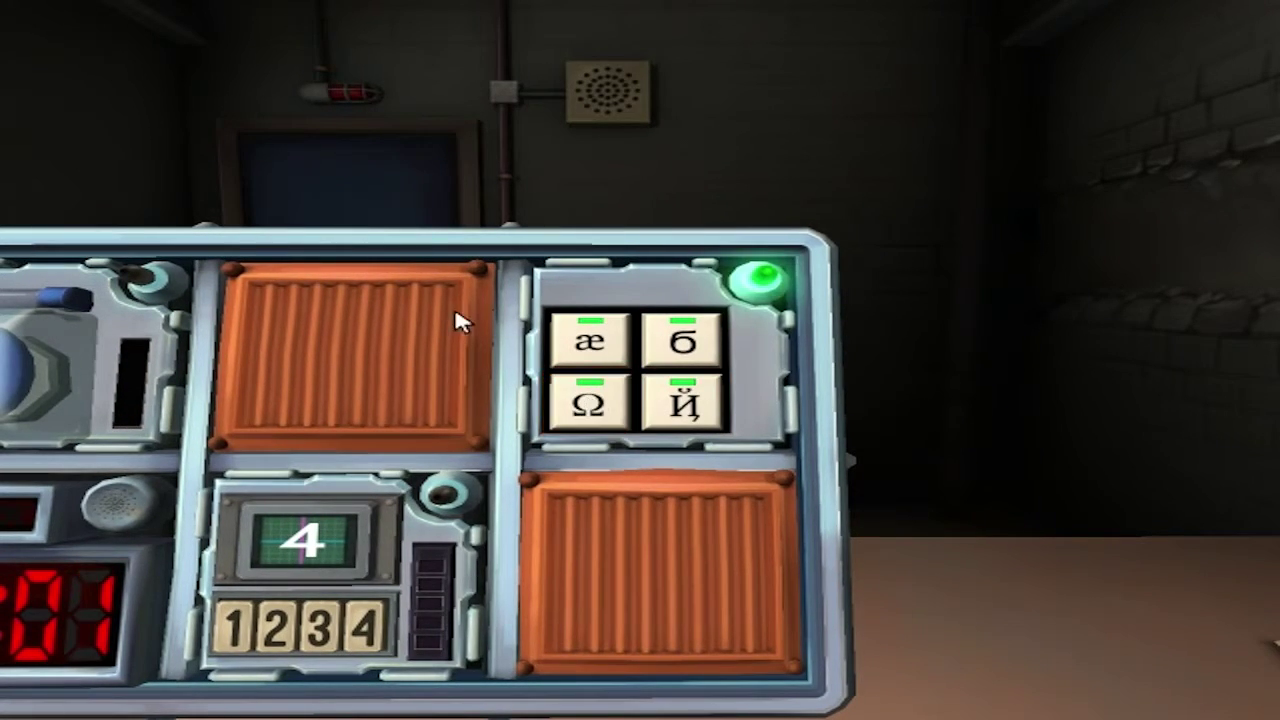
left_click(170, 325)
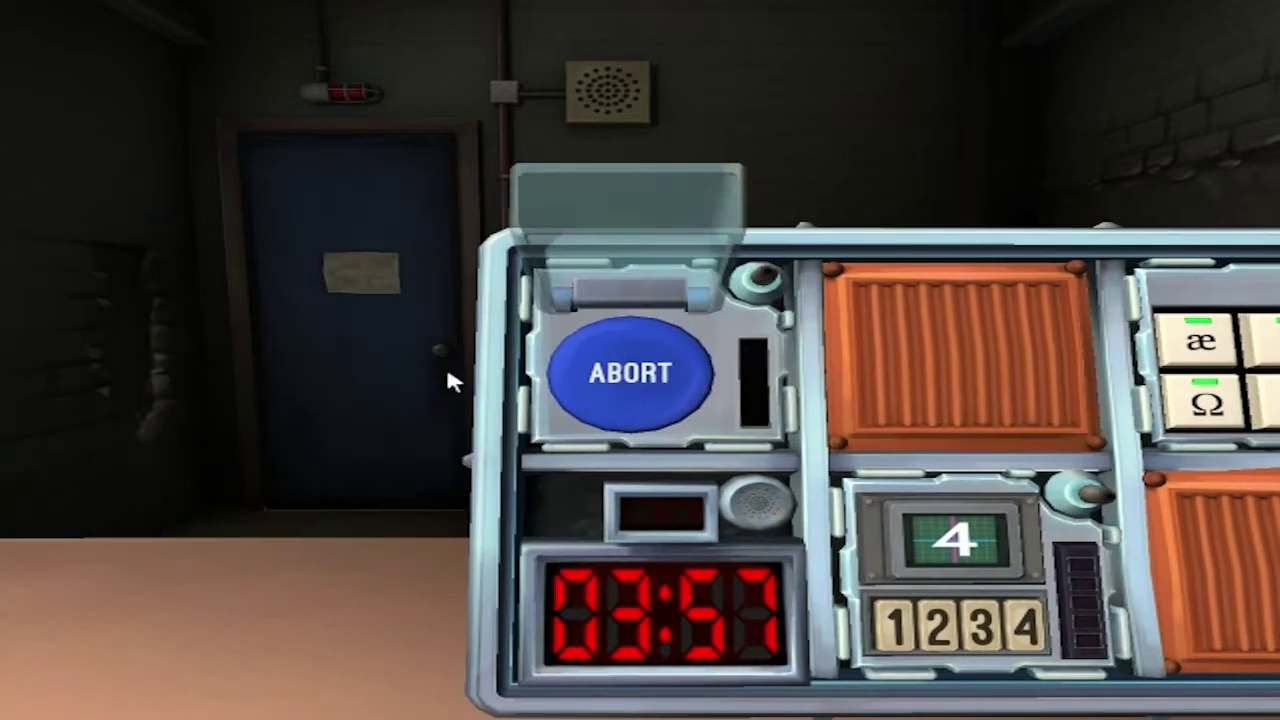
Step: Hold the ABORT button and release it while the strip glows blue
left_click(653, 394)
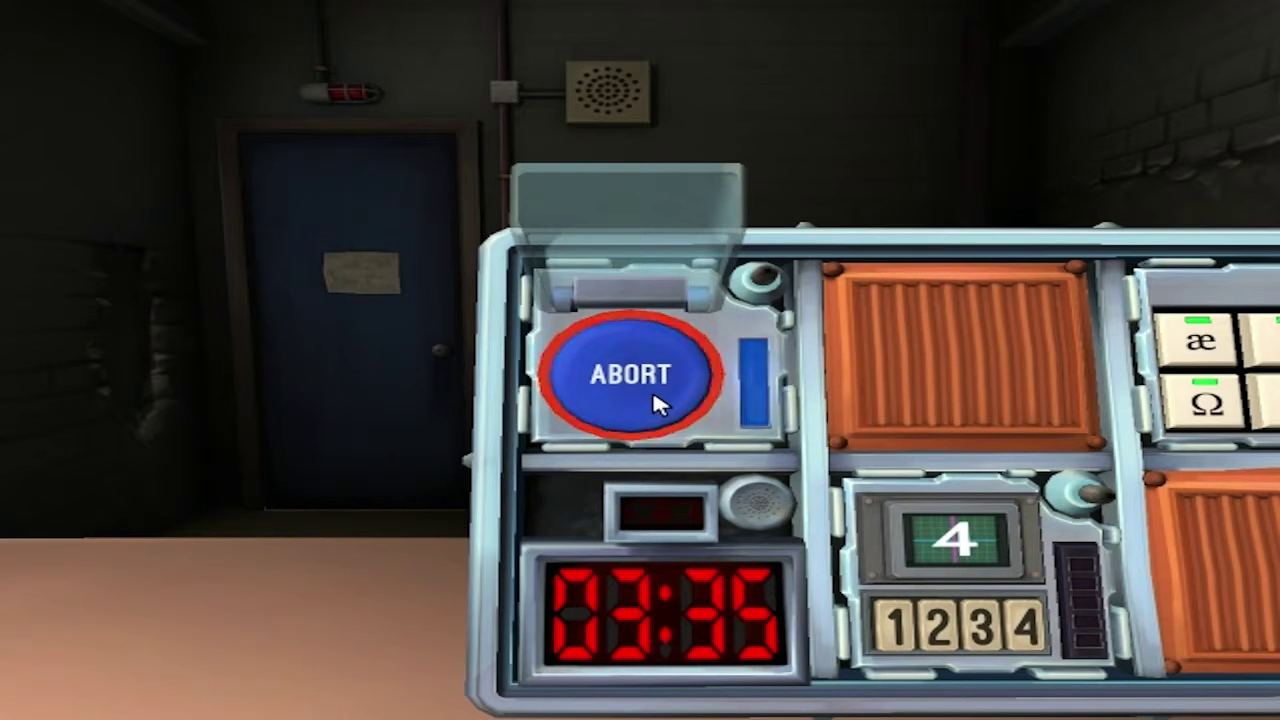
left_click(652, 389)
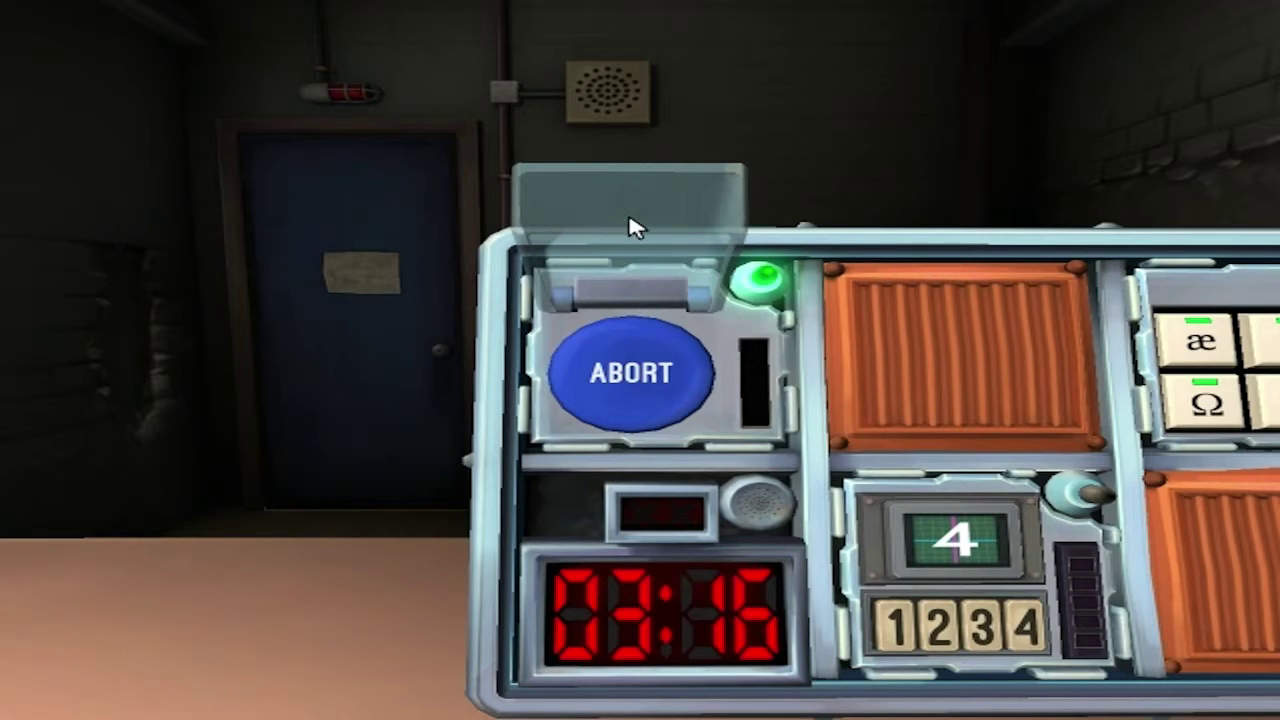
left_click_drag(1022, 330, 921, 298)
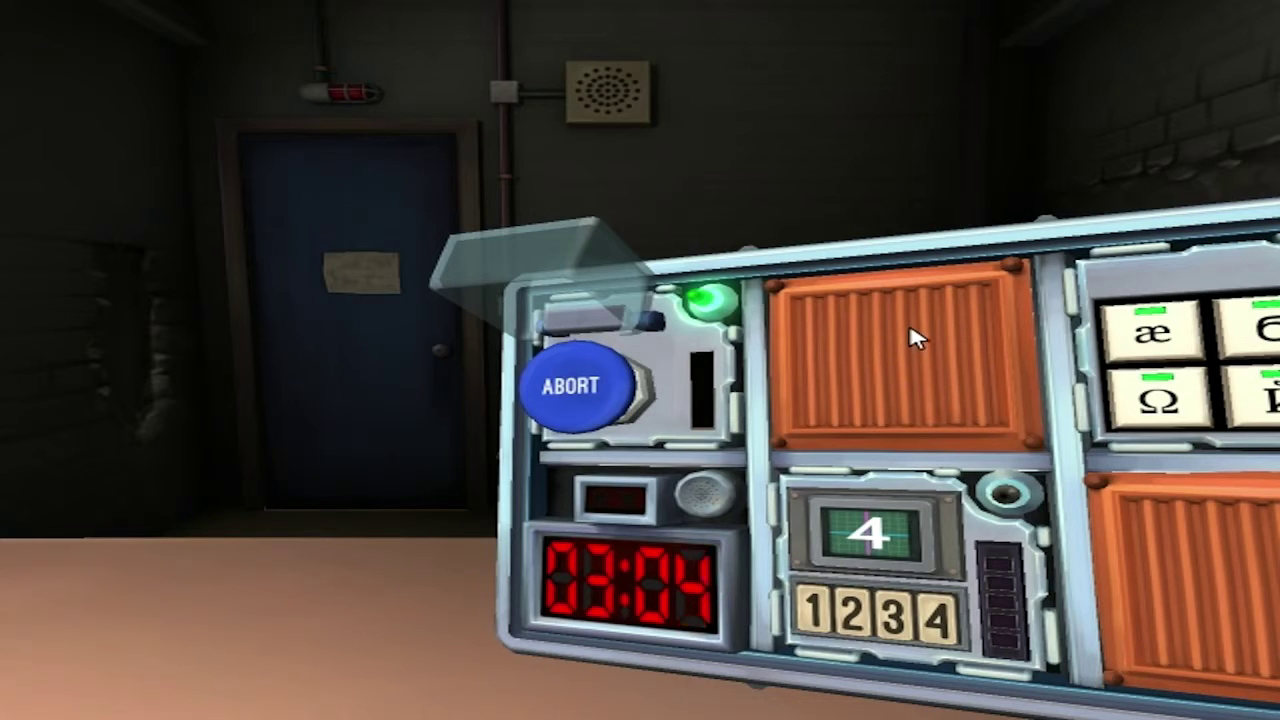
mouse_move(910, 323)
left_mouse_down()
mouse_move(936, 280)
mouse_move(924, 310)
mouse_move(948, 326)
left_mouse_up()
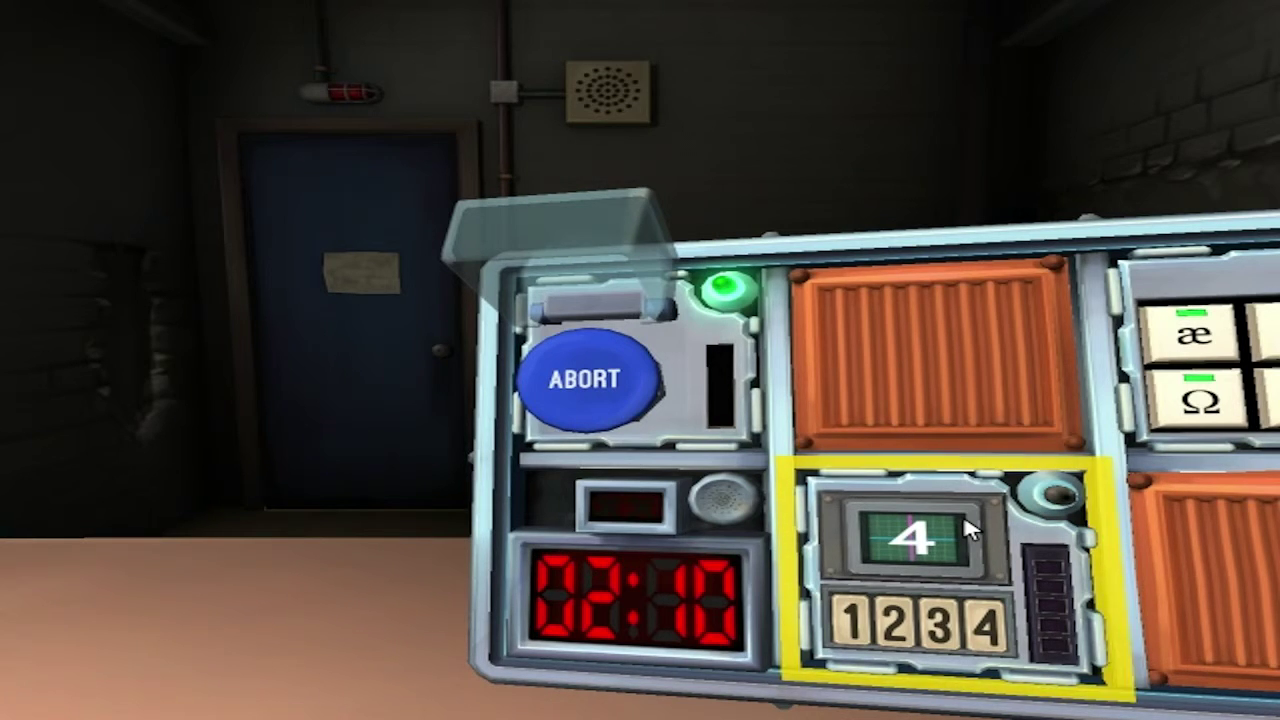
Step: Set the bomb down and enter the memory module's answers for all five stages
right_click(986, 618)
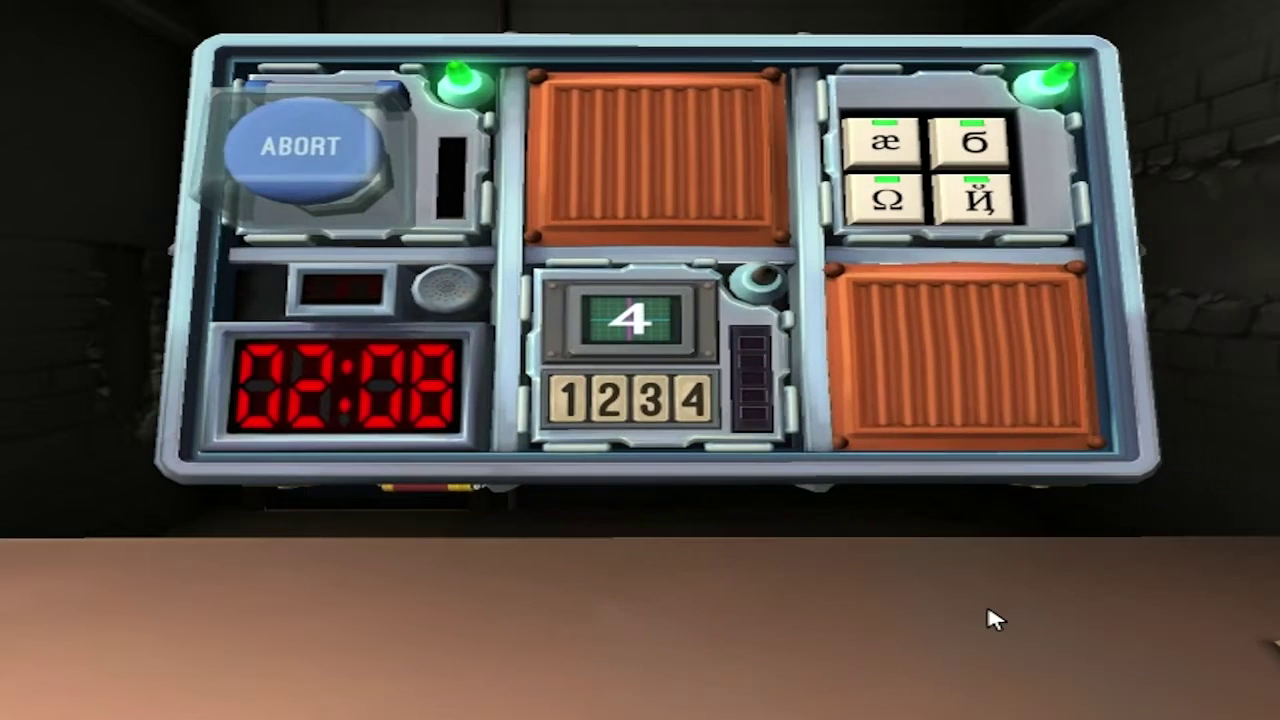
left_click(697, 398)
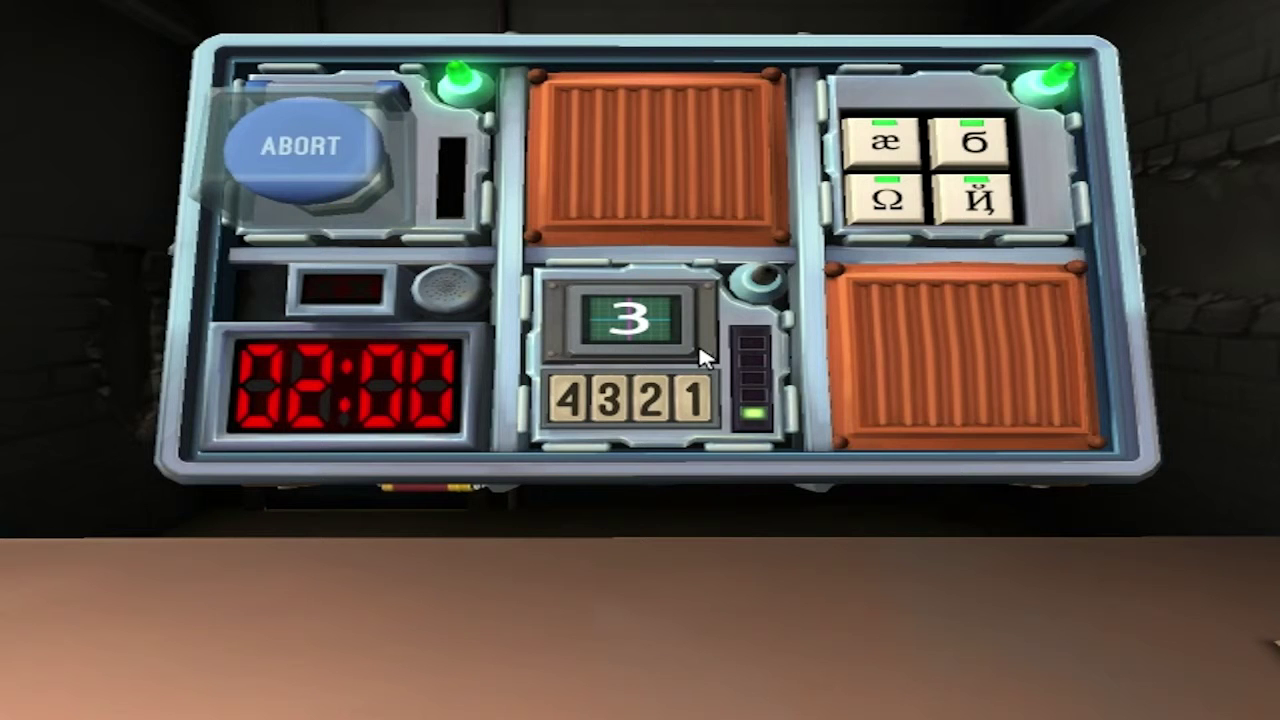
left_click(572, 398)
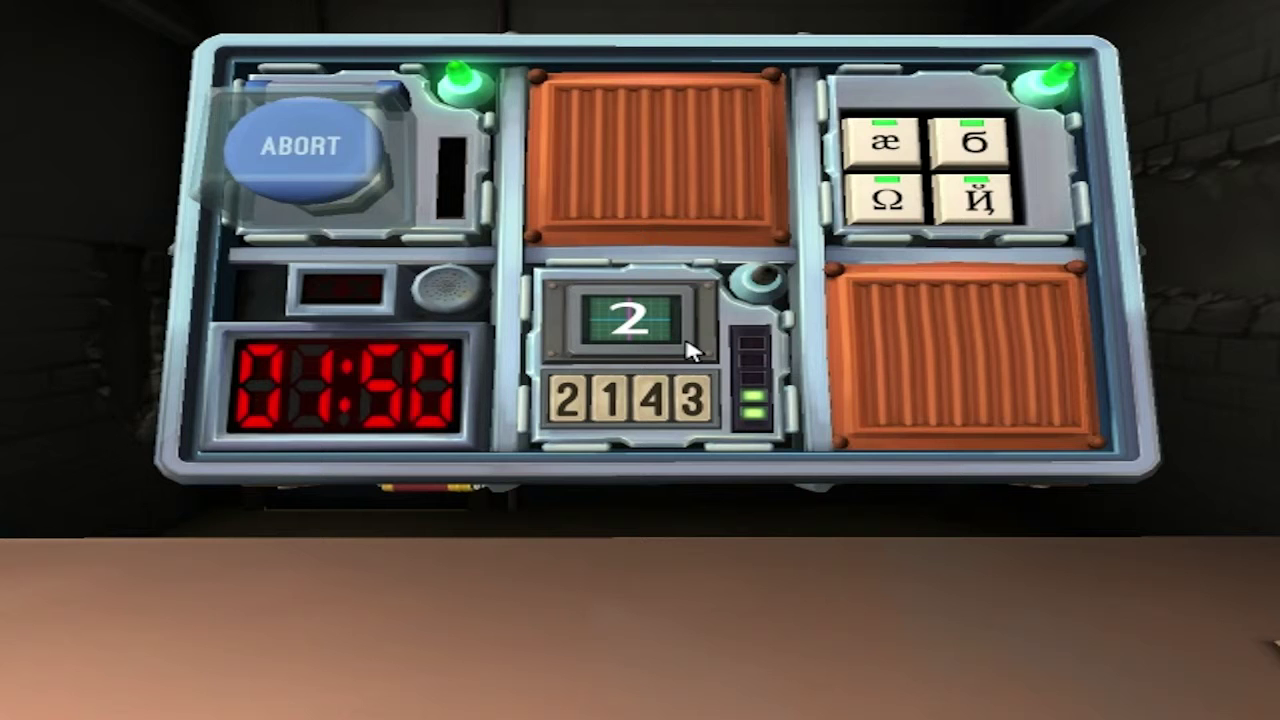
left_click(657, 422)
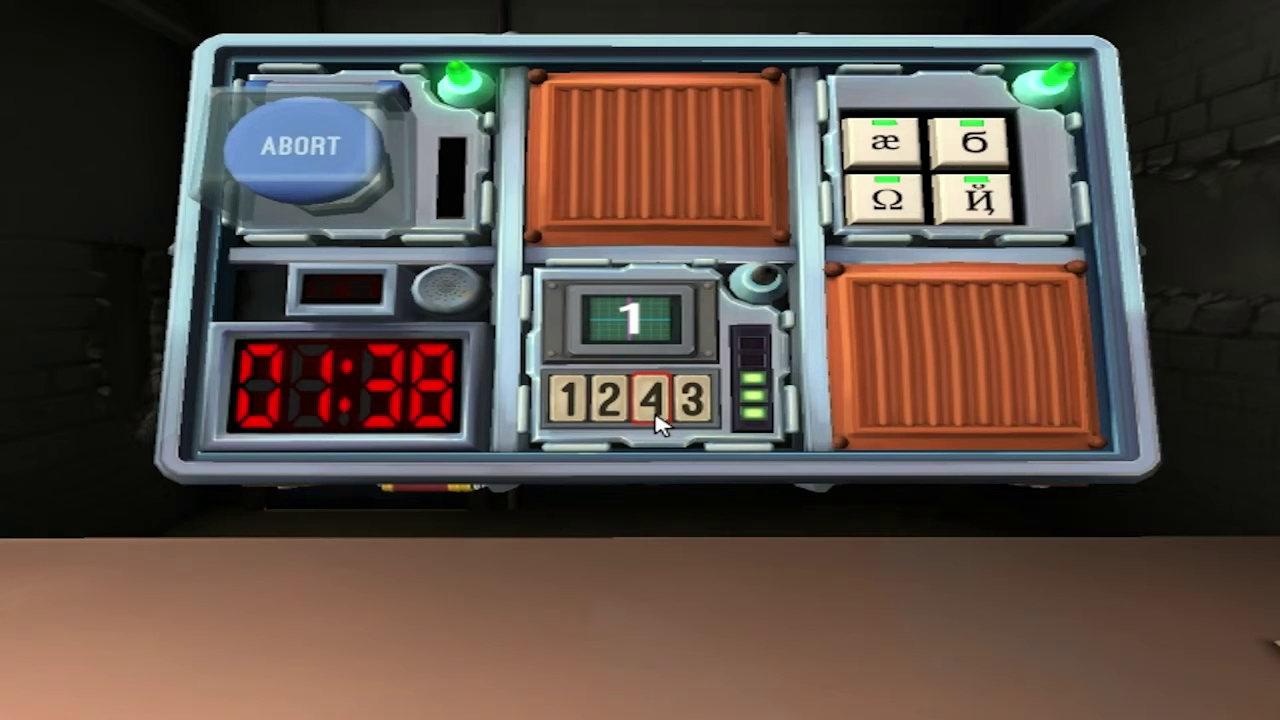
left_click(710, 393)
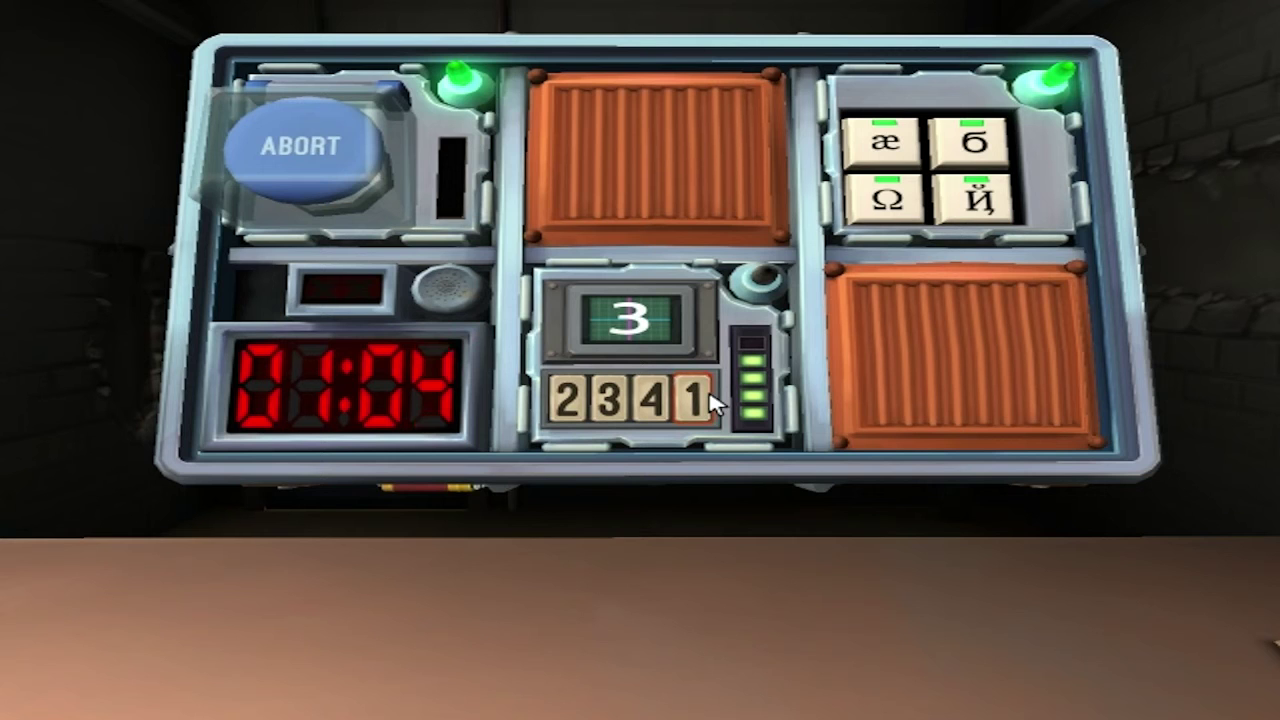
left_click(612, 402)
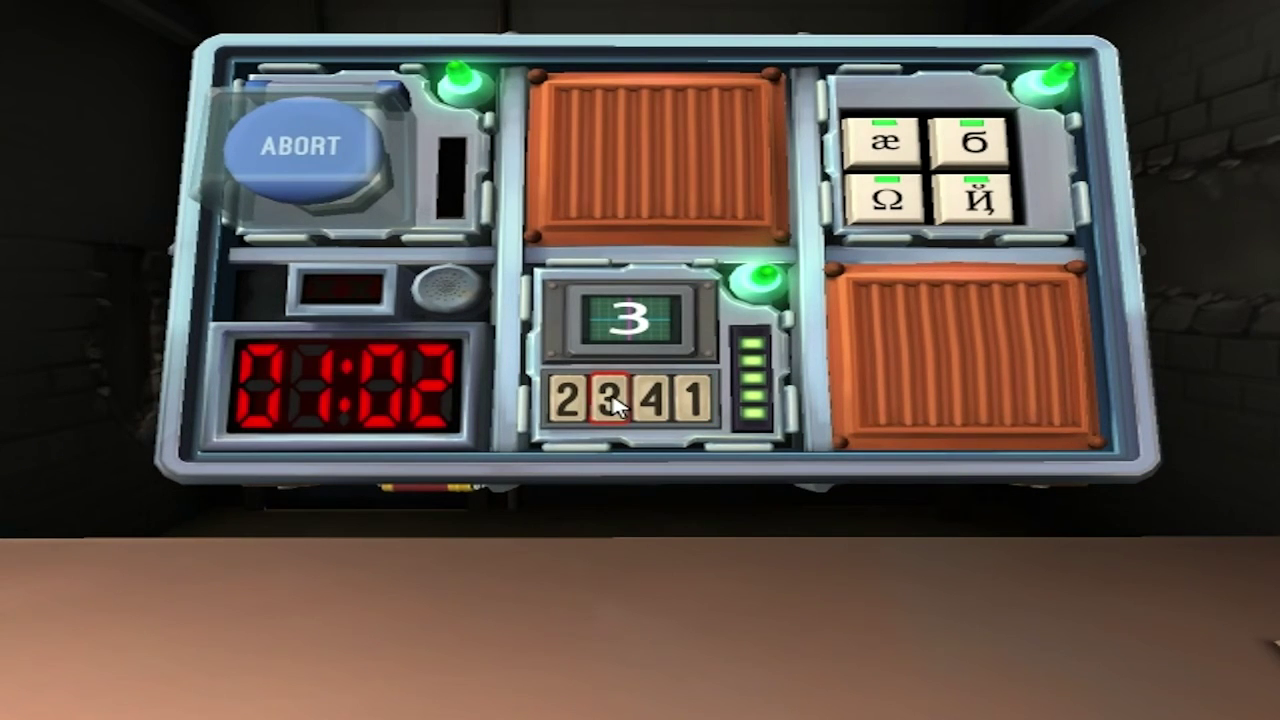